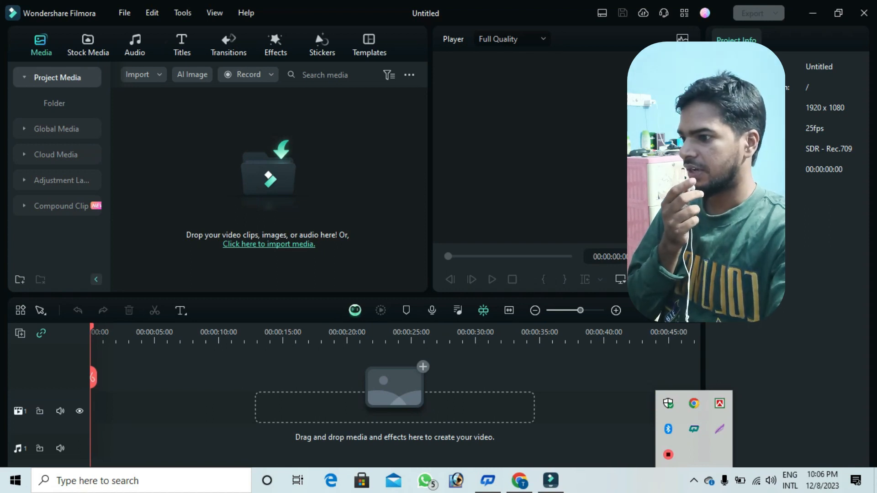
# Import the video "How to design graphs and charts in Canva" from the Canva pro tutorial folder on the F: drive
pyautogui.click(268, 185)
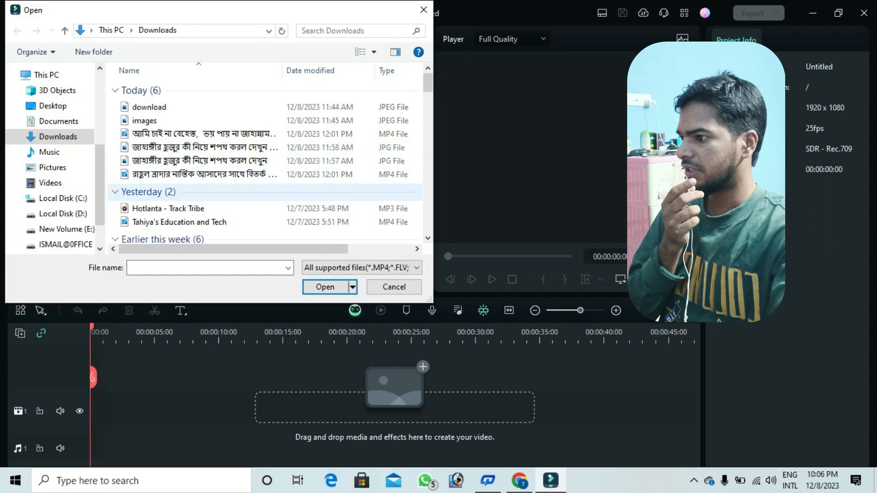
pyautogui.scroll(-1, 53, 224)
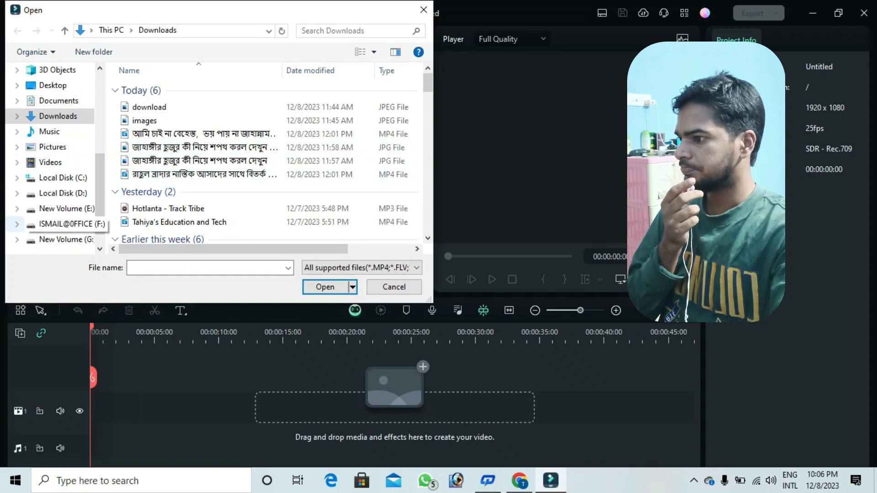
pyautogui.click(64, 223)
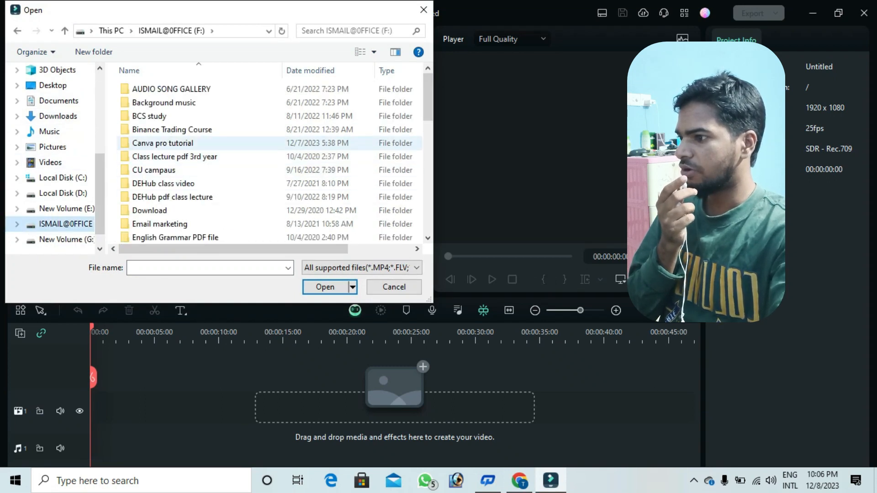
pyautogui.doubleClick(183, 143)
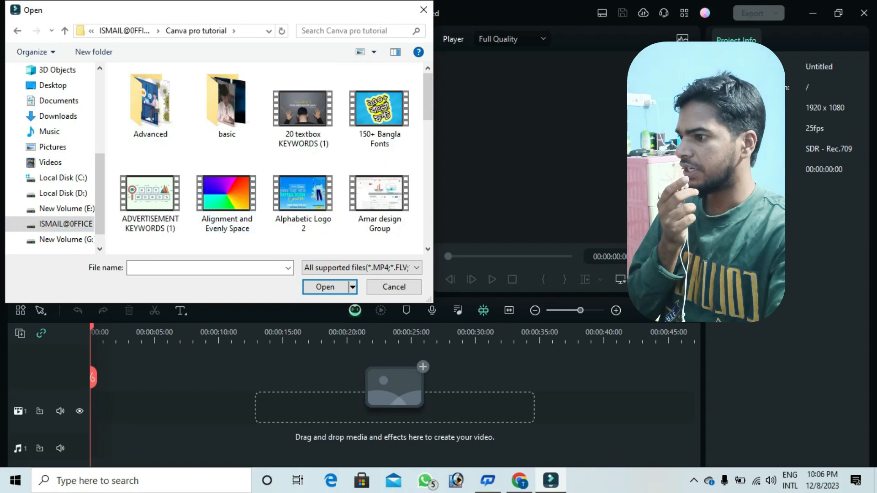
pyautogui.scroll(-3, 227, 137)
pyautogui.scroll(-3, 270, 158)
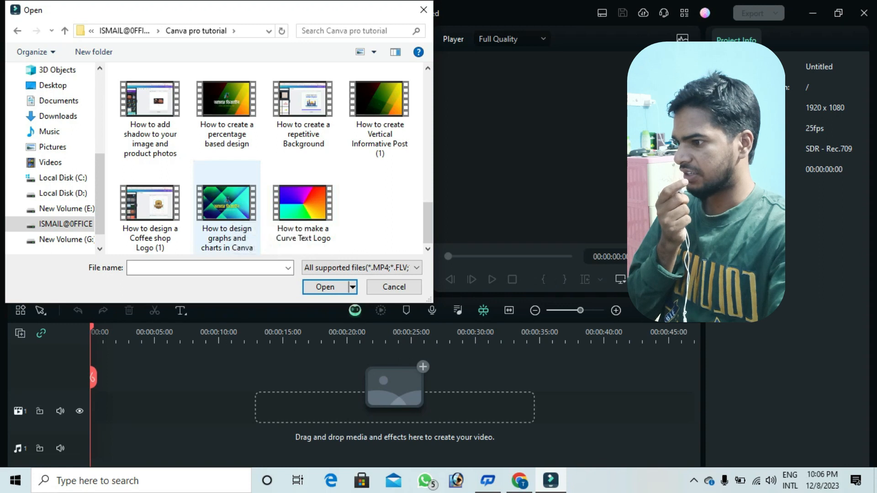
pyautogui.click(227, 205)
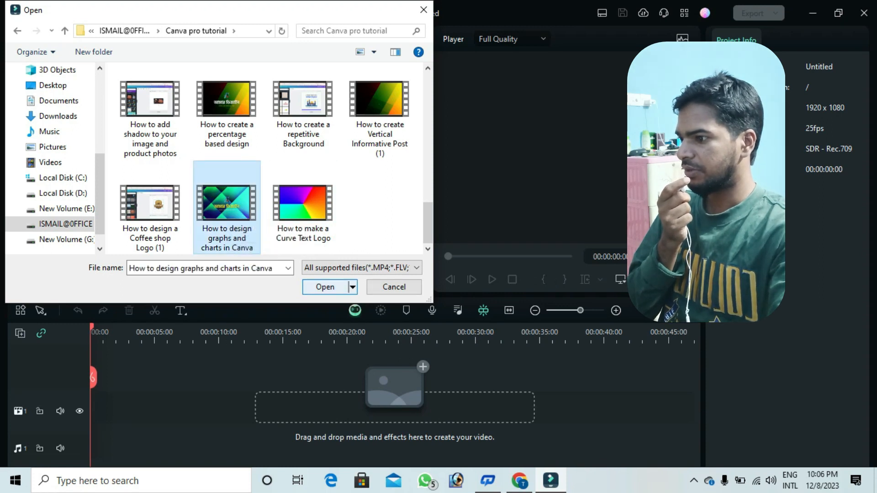
pyautogui.click(326, 287)
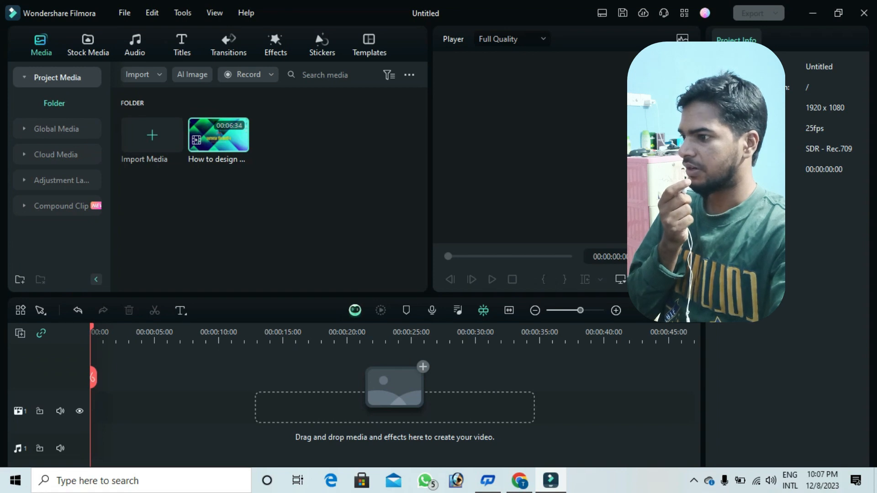
# Import the video "Tahiya's Education and Tech" from the Downloads folder into the project media
pyautogui.click(152, 143)
pyautogui.click(58, 137)
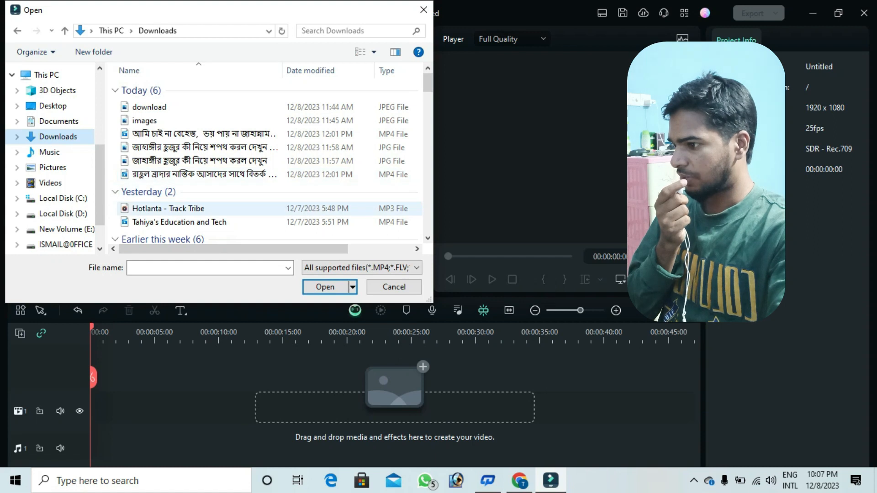
pyautogui.click(179, 223)
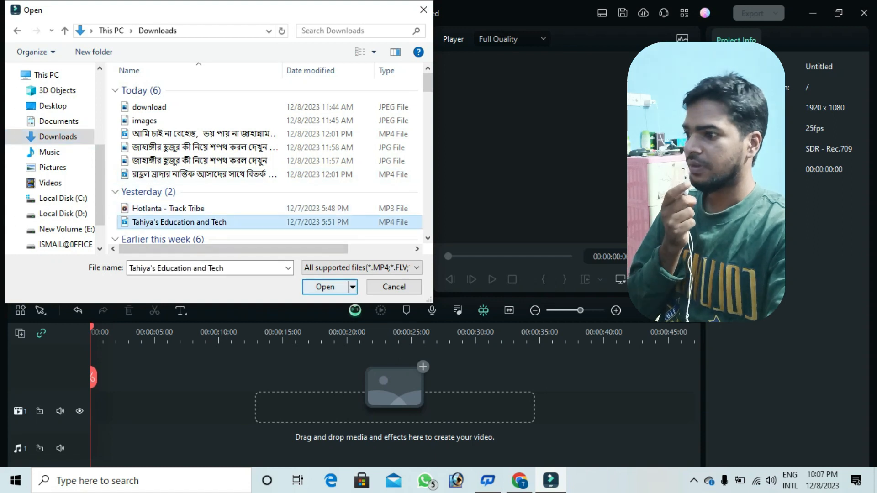
pyautogui.click(325, 287)
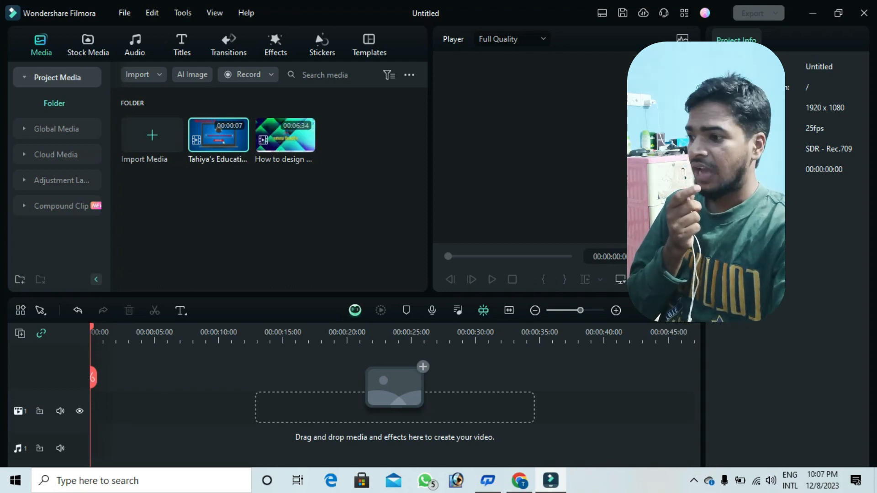
# Import the video "welcome to tahiya's design (1)" from the basic subfolder of Canva pro tutorial
pyautogui.click(159, 142)
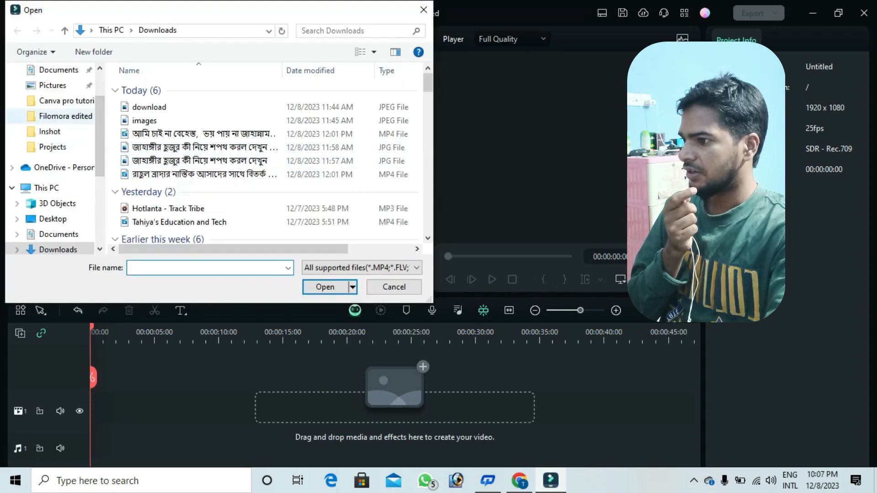
pyautogui.click(65, 116)
pyautogui.scroll(-5, 227, 206)
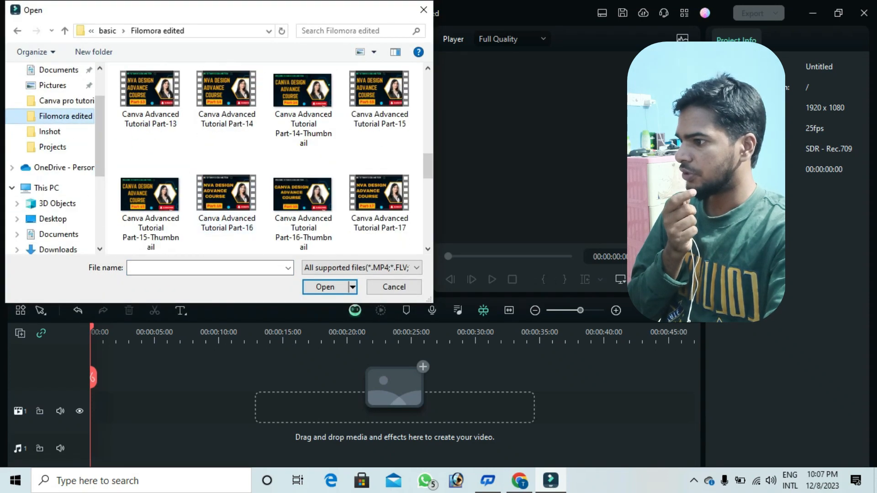
pyautogui.click(66, 101)
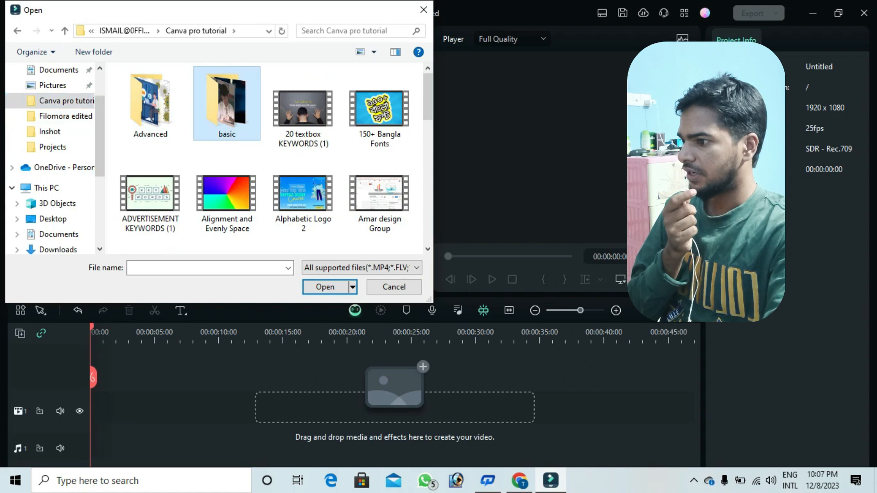
pyautogui.doubleClick(227, 103)
pyautogui.click(379, 113)
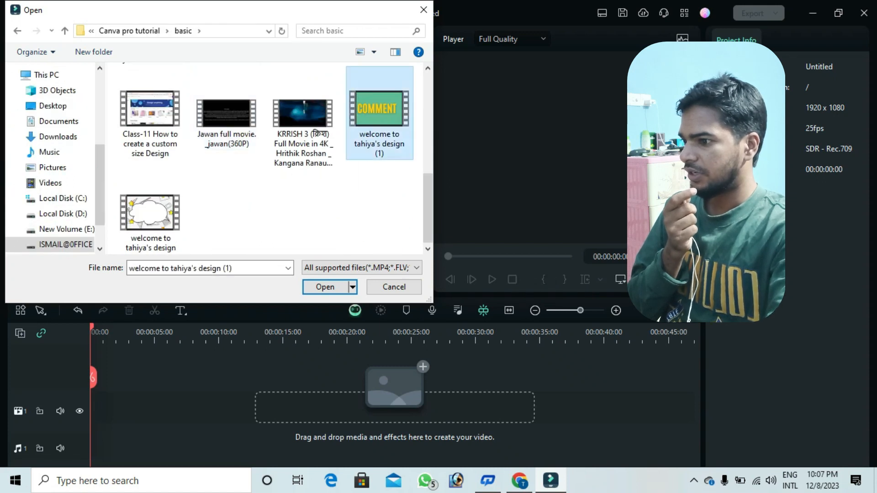
pyautogui.click(325, 288)
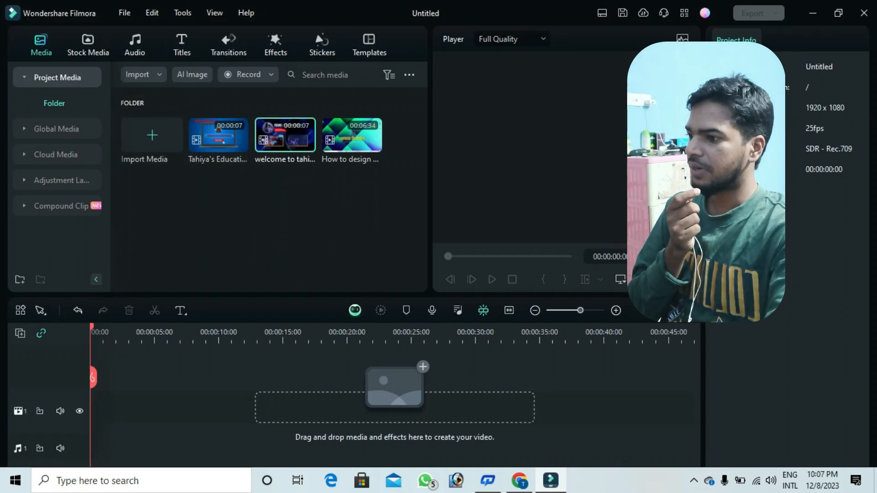
# Import the image "canva design advance course part-24" from the Downloads folder
pyautogui.click(152, 135)
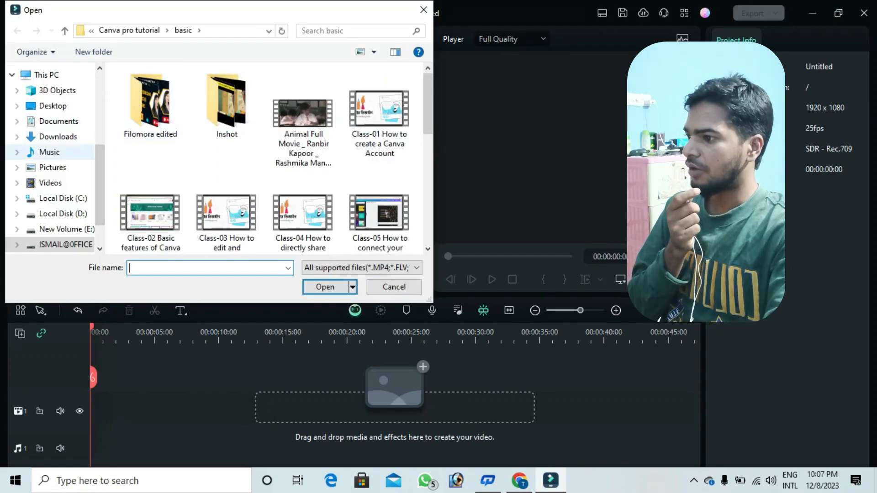
pyautogui.click(58, 137)
pyautogui.scroll(-5, 183, 173)
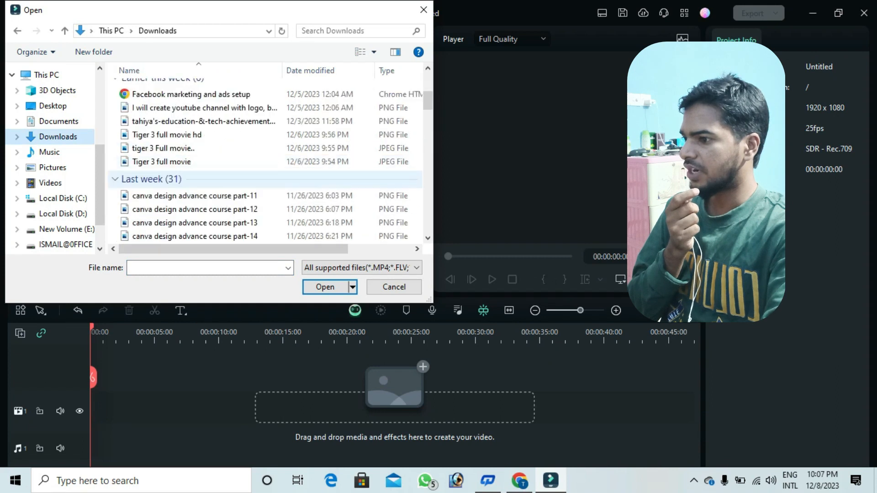
pyautogui.scroll(-5, 265, 182)
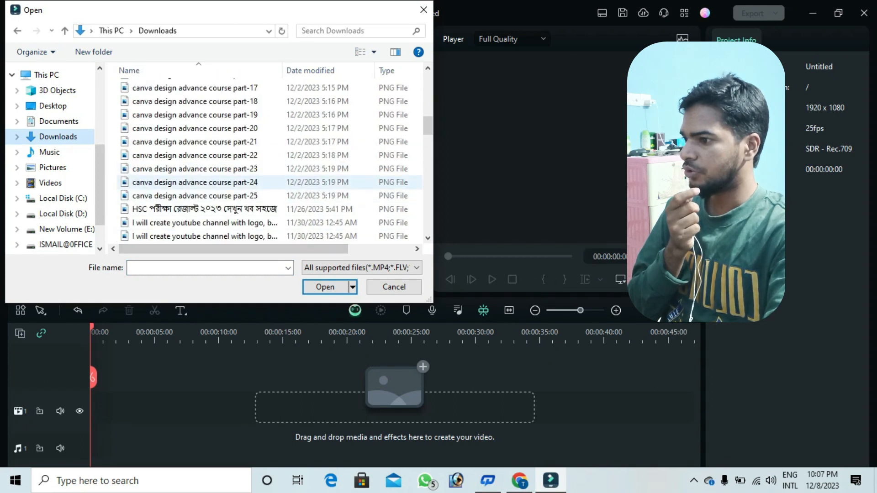
pyautogui.click(265, 182)
pyautogui.click(325, 287)
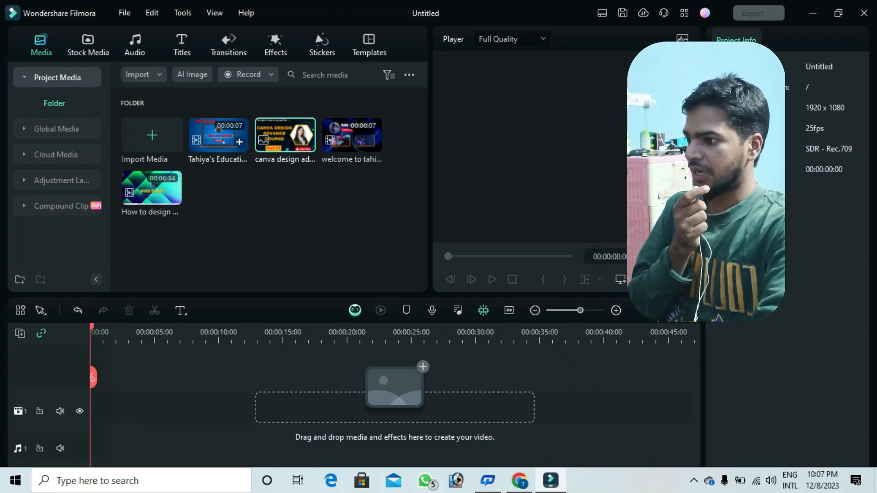
# Add the Tahiya's Education intro, the graphs and charts video, and the "welcome to tahiya's design (1)" clip to the timeline in that order
pyautogui.click(239, 142)
pyautogui.click(350, 265)
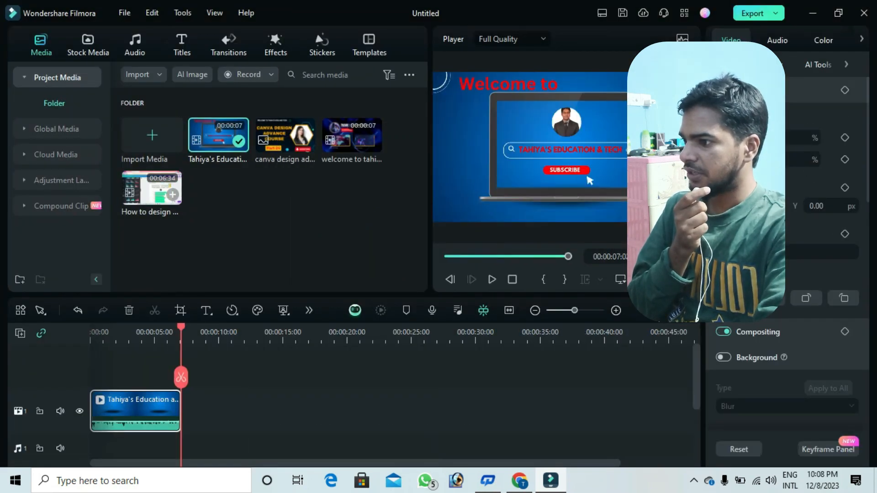
pyautogui.click(172, 194)
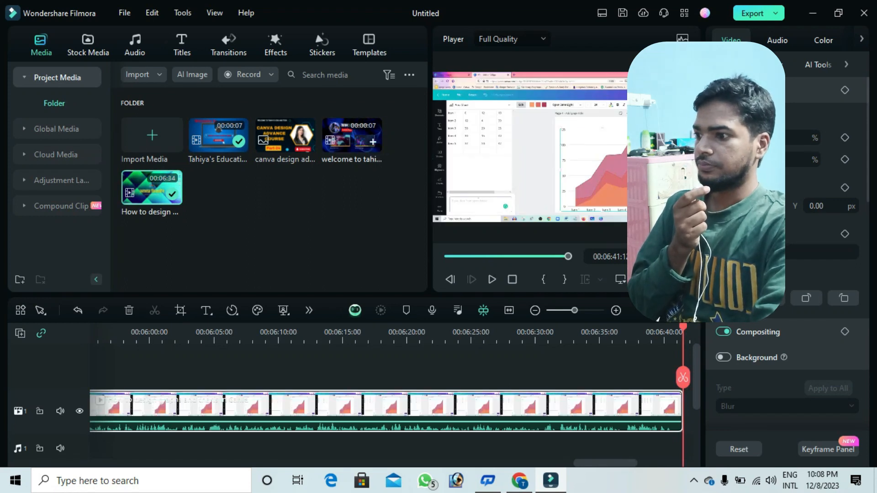
pyautogui.click(373, 142)
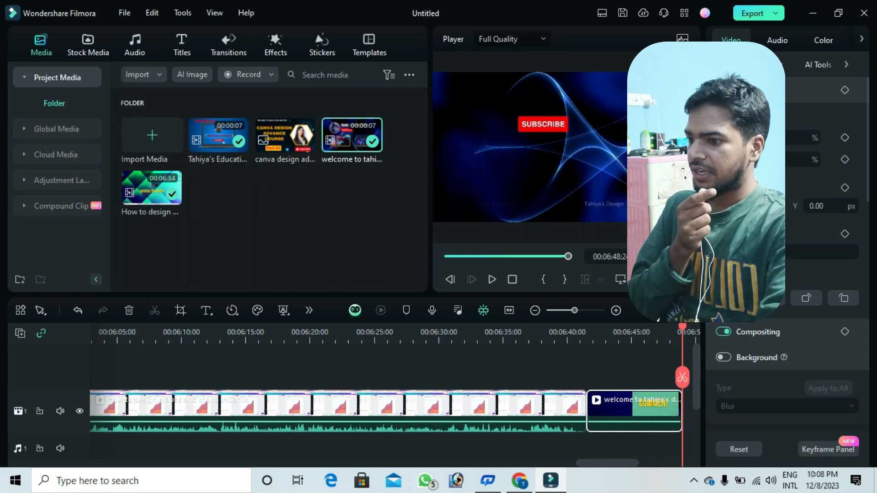
# Apply the Linear 19 transition between the graphs and charts video and the closing welcome clip
pyautogui.moveTo(683, 328); pyautogui.dragTo(549, 327)
pyautogui.click(228, 46)
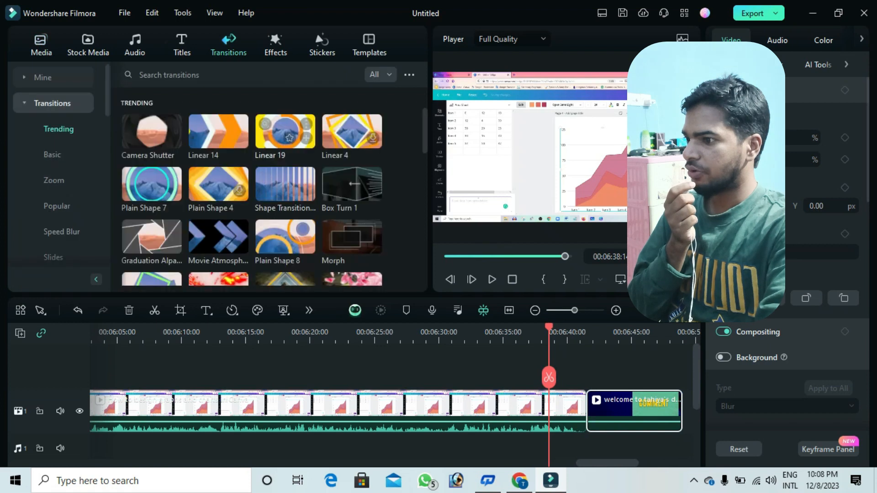
pyautogui.moveTo(285, 132); pyautogui.dragTo(574, 410)
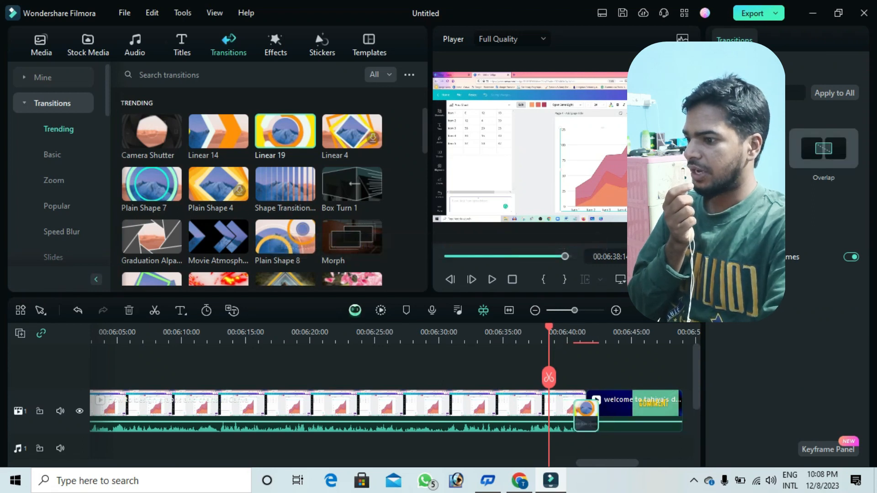
pyautogui.scroll(-1, 395, 402)
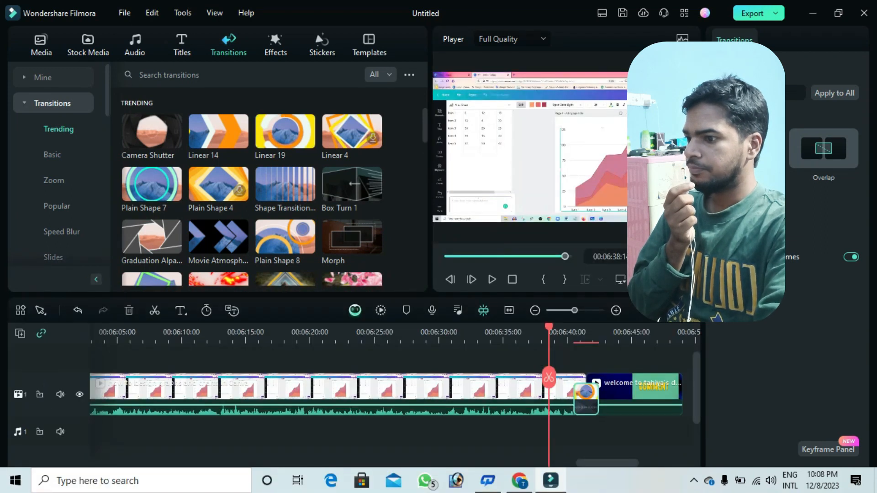
# Preview the timeline from the start, split the graphs and charts video at about 22 seconds, and delete its opening part
pyautogui.moveTo(565, 257); pyautogui.dragTo(447, 257)
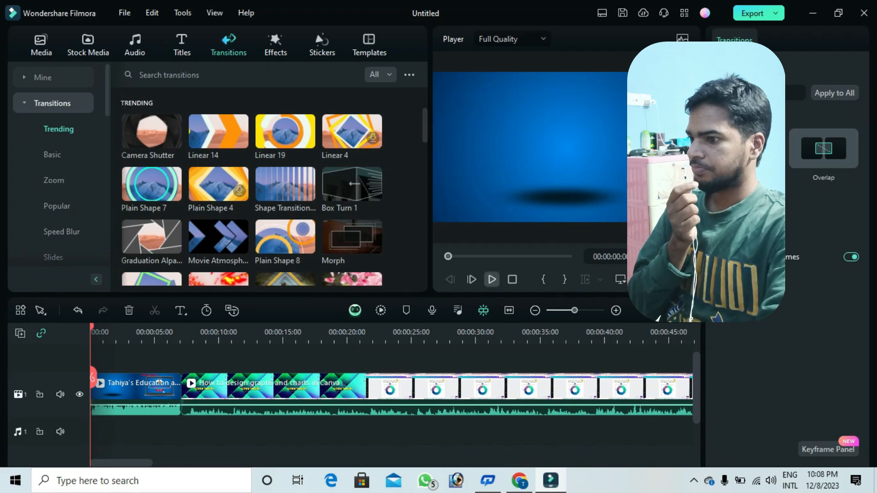
pyautogui.click(492, 279)
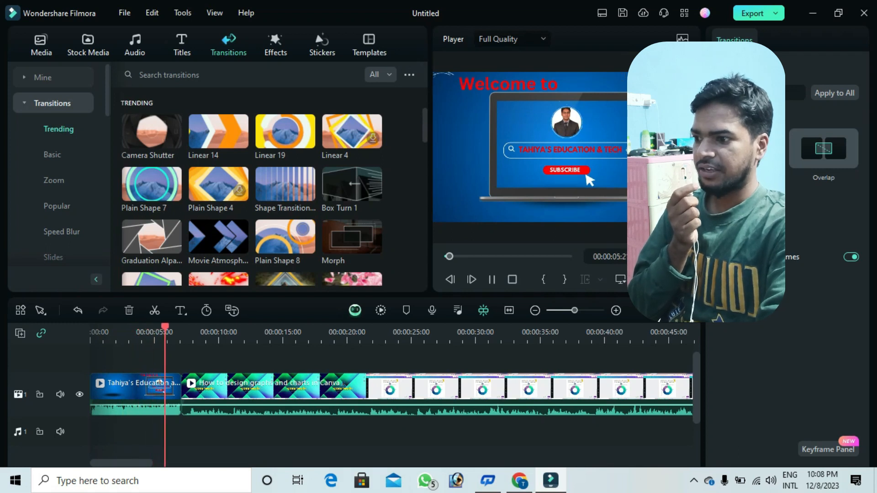
pyautogui.click(372, 336)
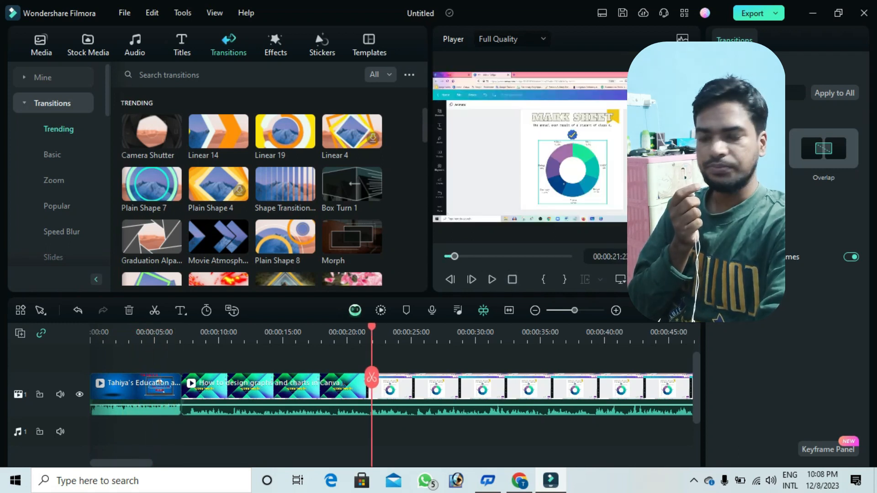
pyautogui.press('Right')
pyautogui.press('Right')
pyautogui.press('Right')
pyautogui.press('Right')
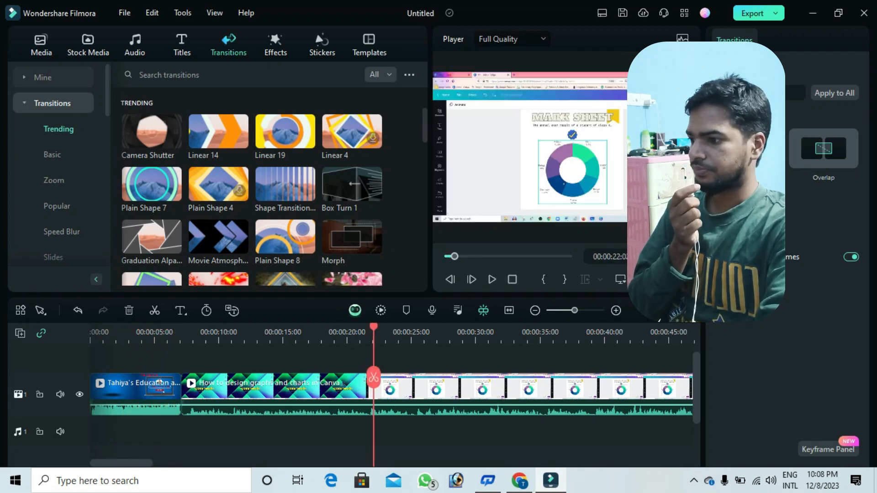
pyautogui.click(374, 378)
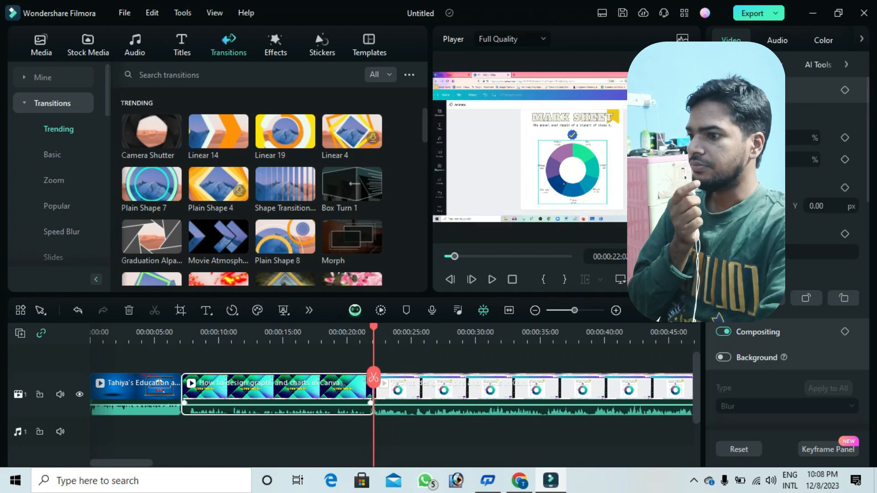
pyautogui.press('Delete')
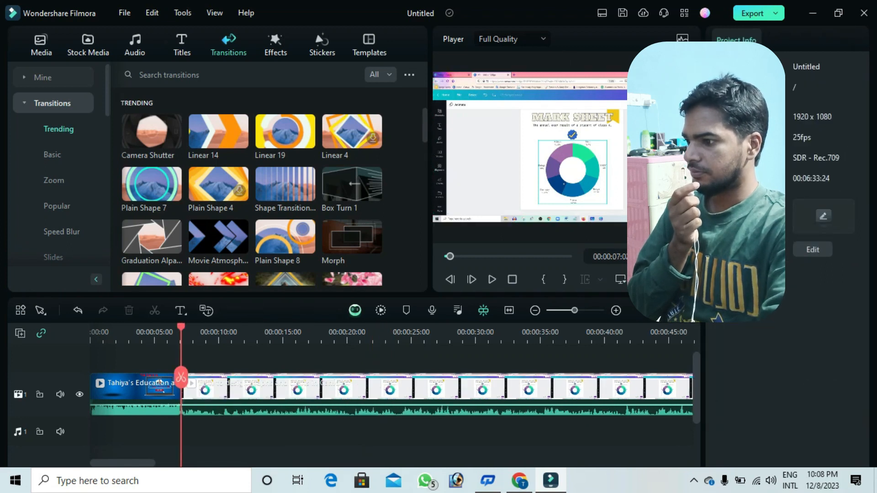
# Play about one second of the remaining graphs and charts clip and detach its audio onto a separate track
pyautogui.press('space')
pyautogui.press('space')
pyautogui.click(219, 392)
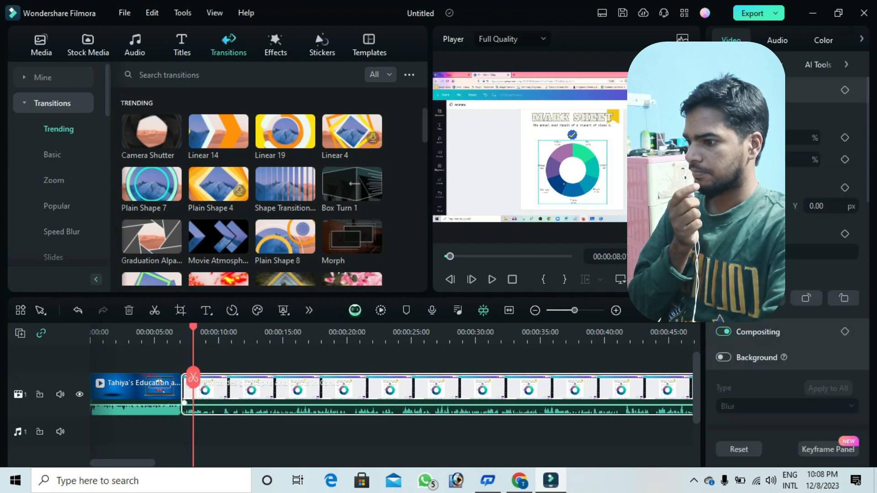
pyautogui.rightClick(359, 389)
pyautogui.click(379, 390)
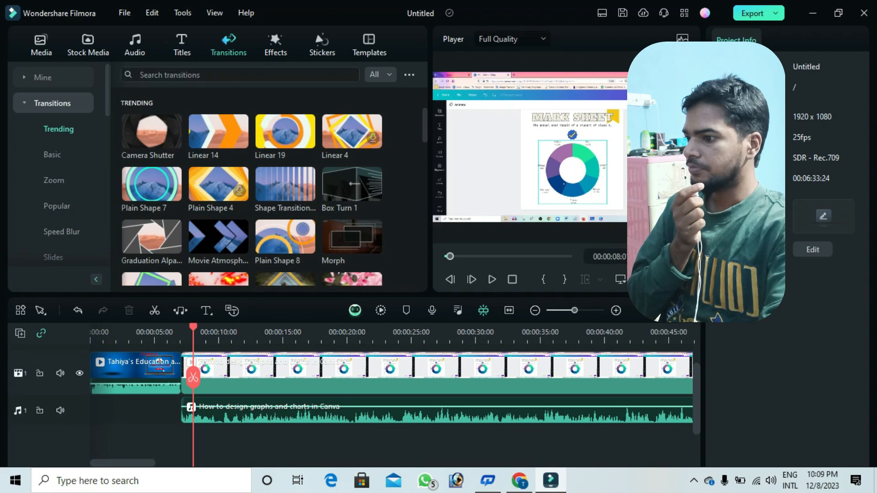
# Apply the Male Minion voice filter to the detached graphs and charts audio and play it back
pyautogui.click(276, 43)
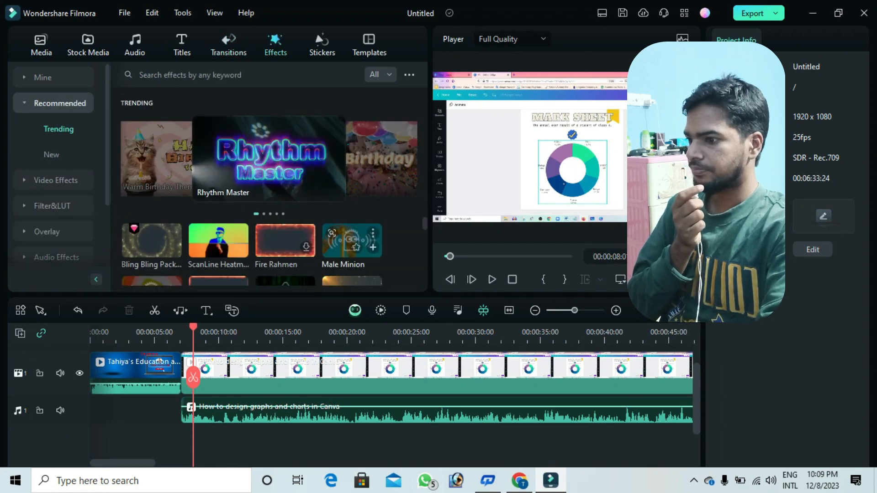
pyautogui.scroll(-2, 53, 174)
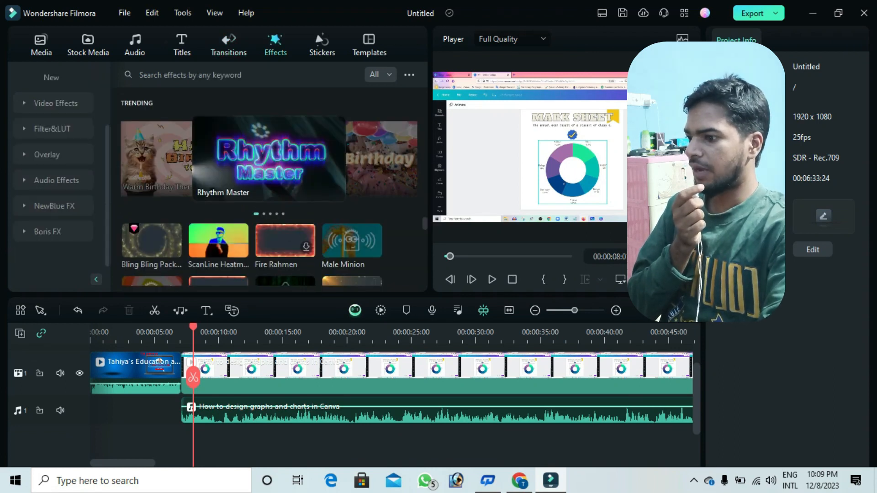
pyautogui.click(56, 180)
pyautogui.scroll(-1, 351, 219)
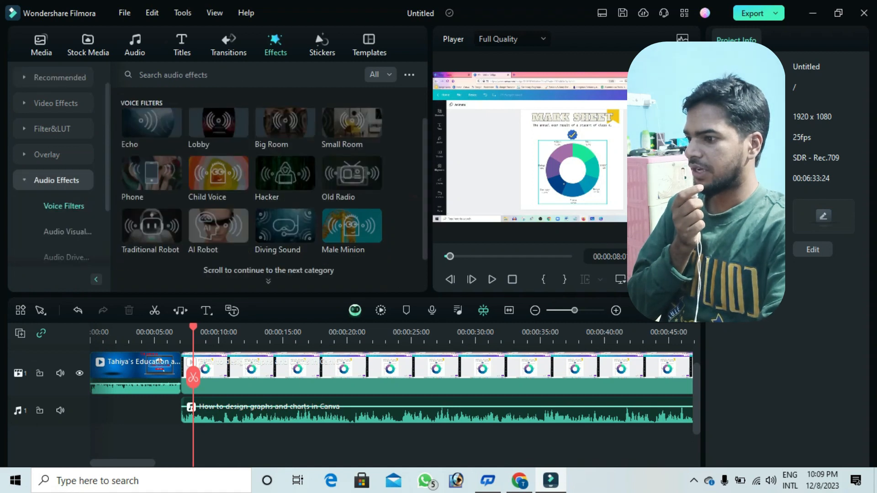
pyautogui.moveTo(352, 224); pyautogui.dragTo(362, 406)
pyautogui.press('space')
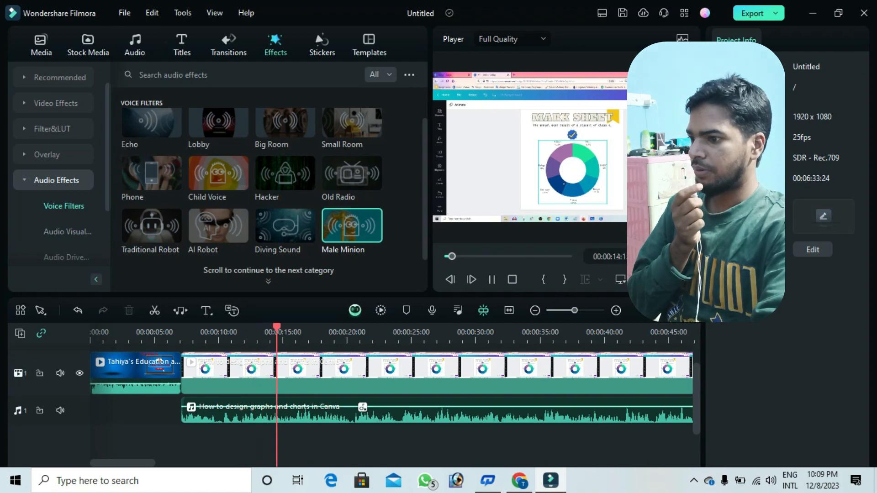
pyautogui.press('space')
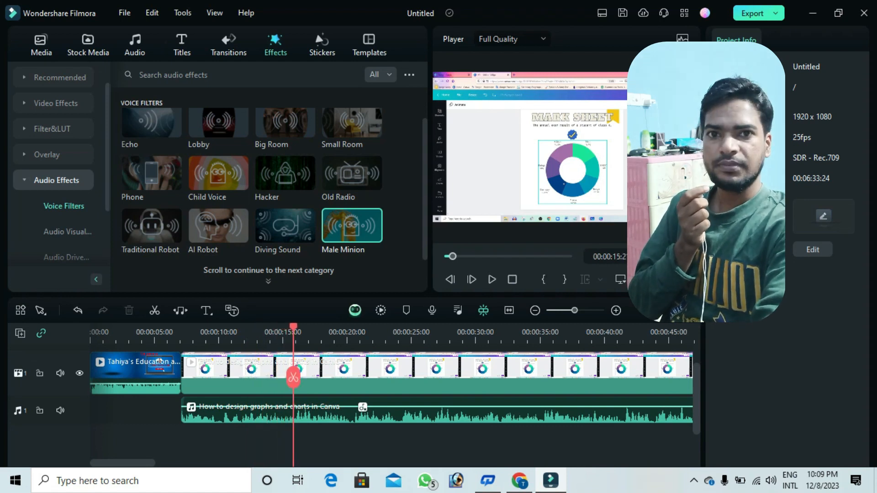